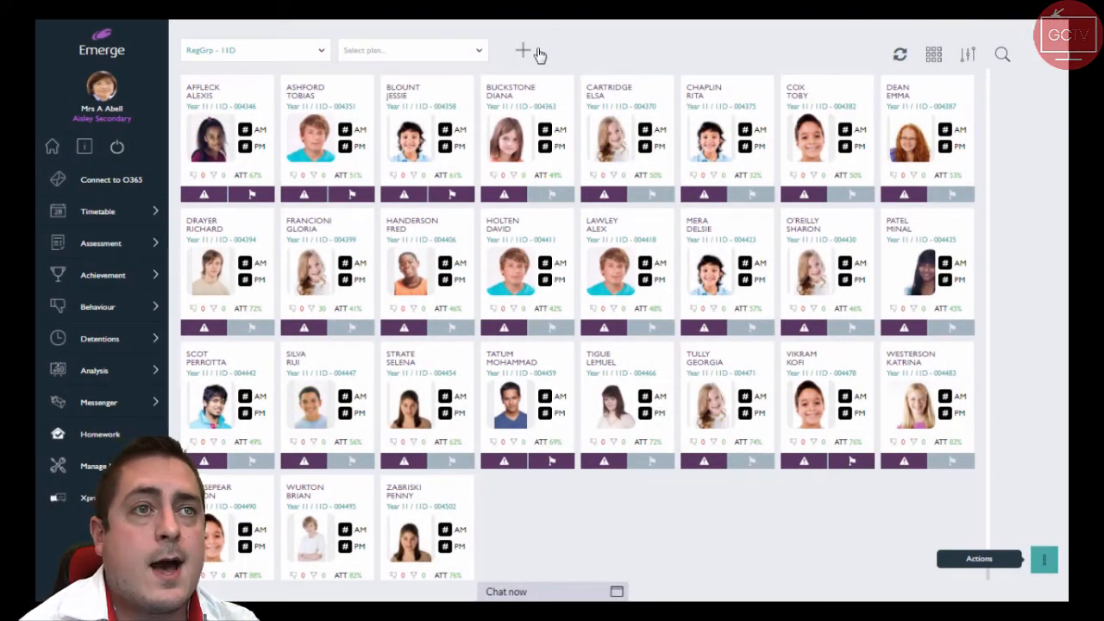
Start a new seating plan for the registration group and set its grid to 4 columns and 3 rows
left_click(527, 54)
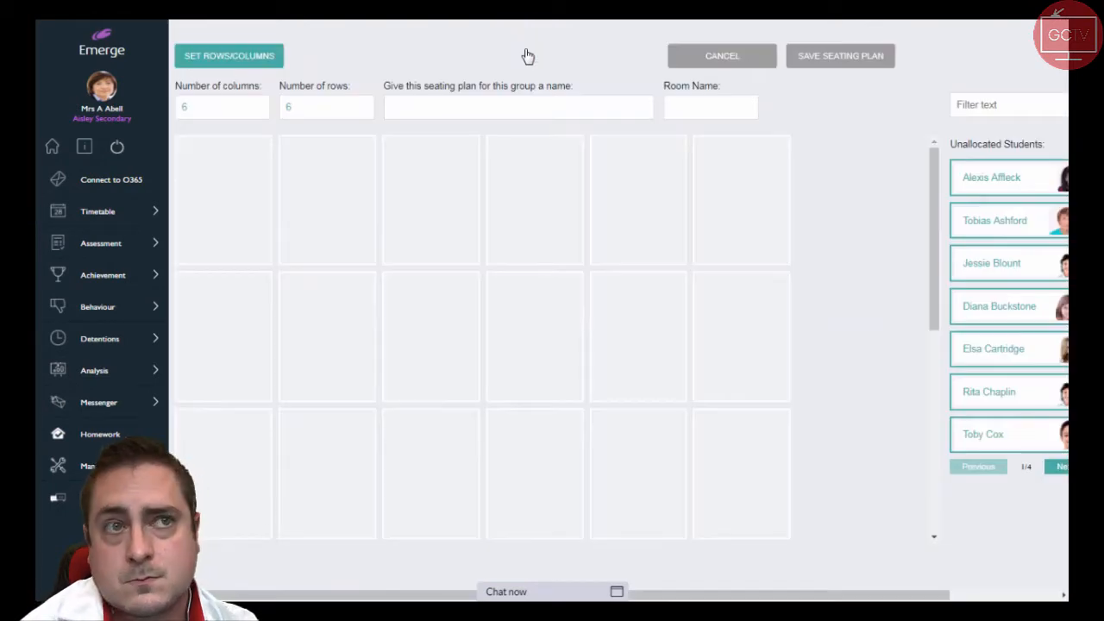
double_click(207, 107)
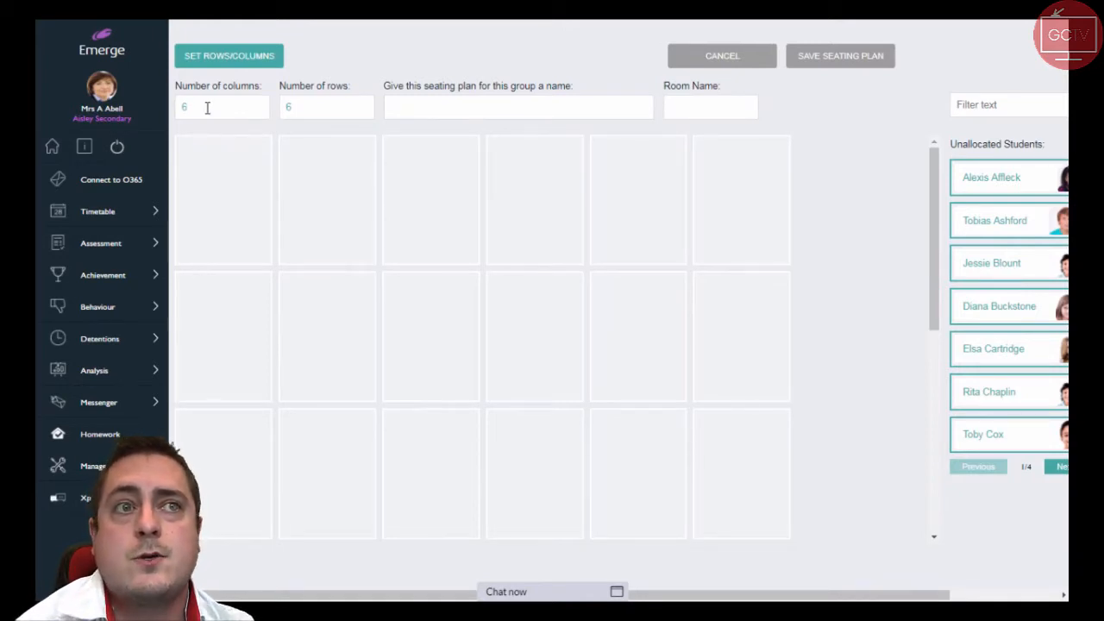
type("4")
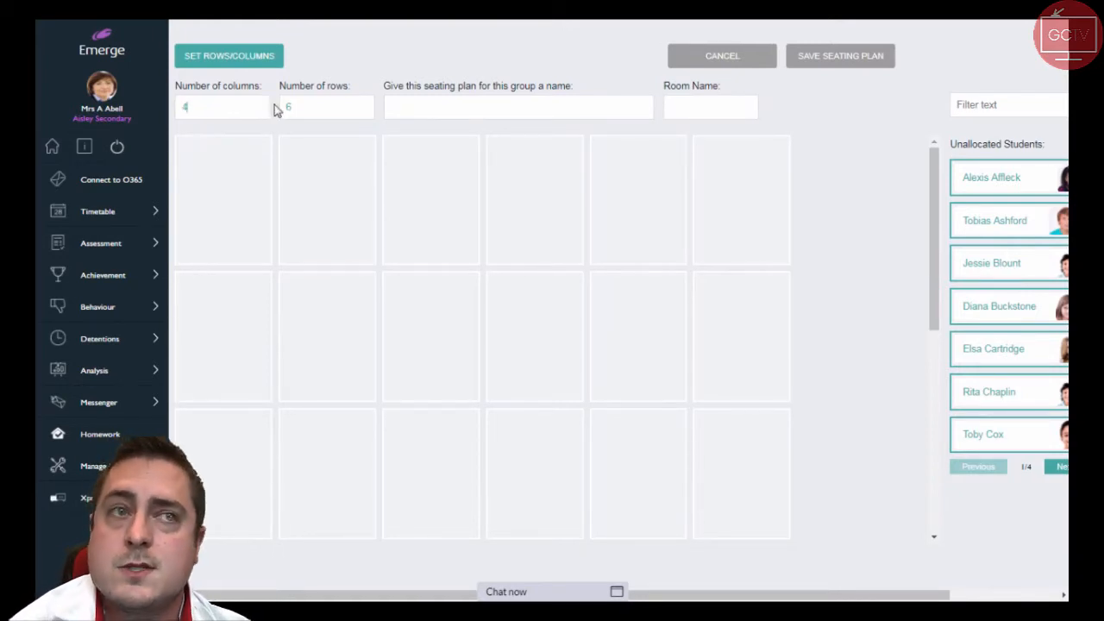
double_click(300, 109)
type("3")
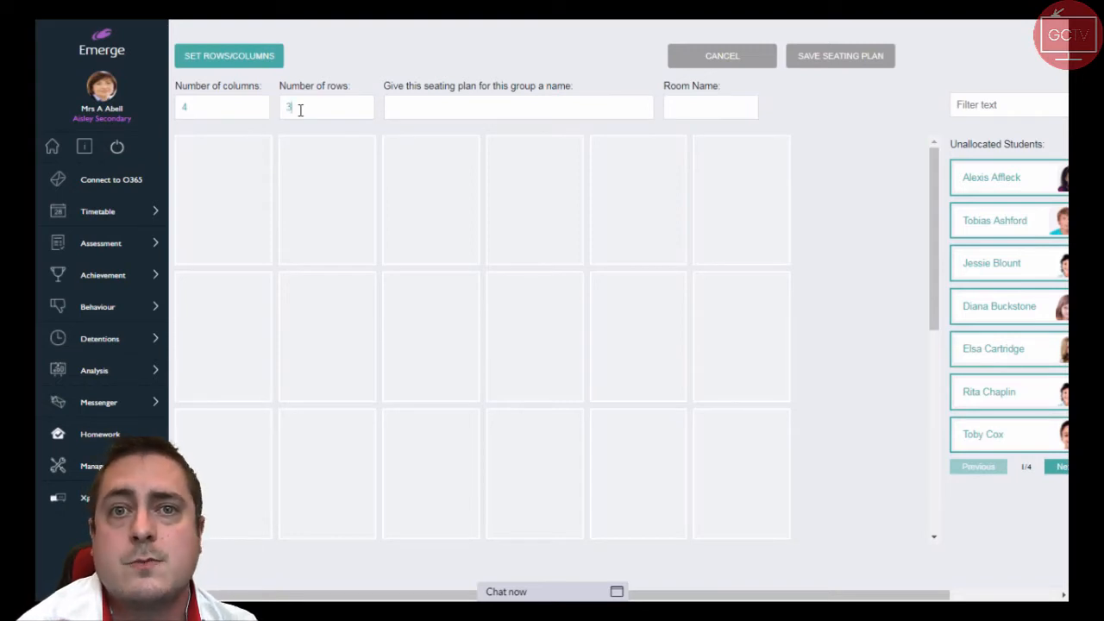
left_click(238, 60)
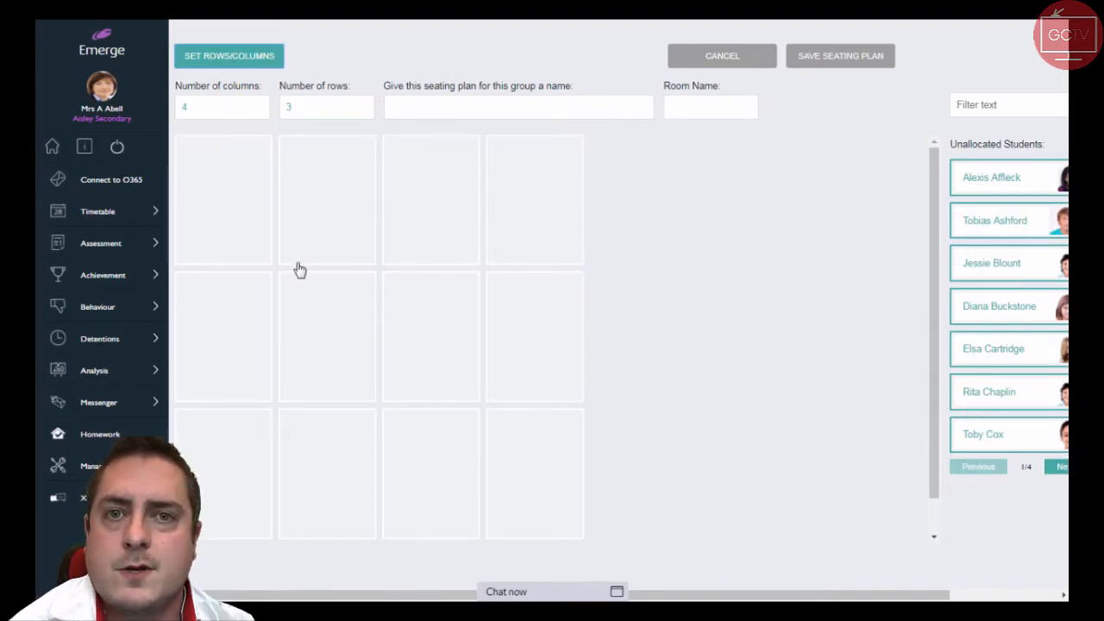
Name the seating plan "Maths Standard Layout" and set its room name to "Maths 1"
left_click(454, 114)
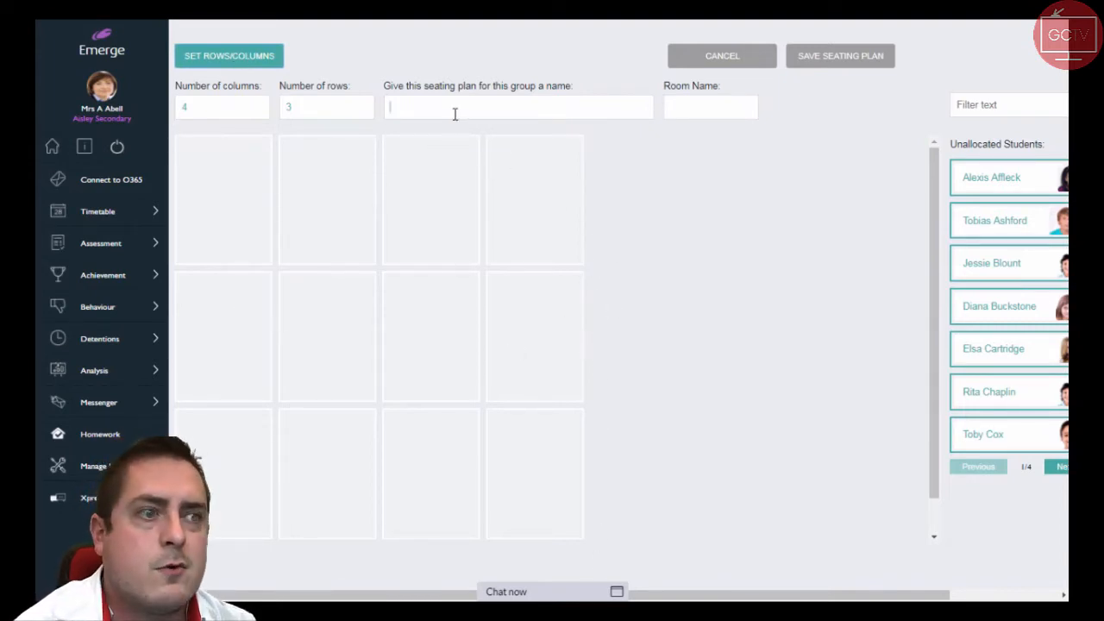
type("Maths ")
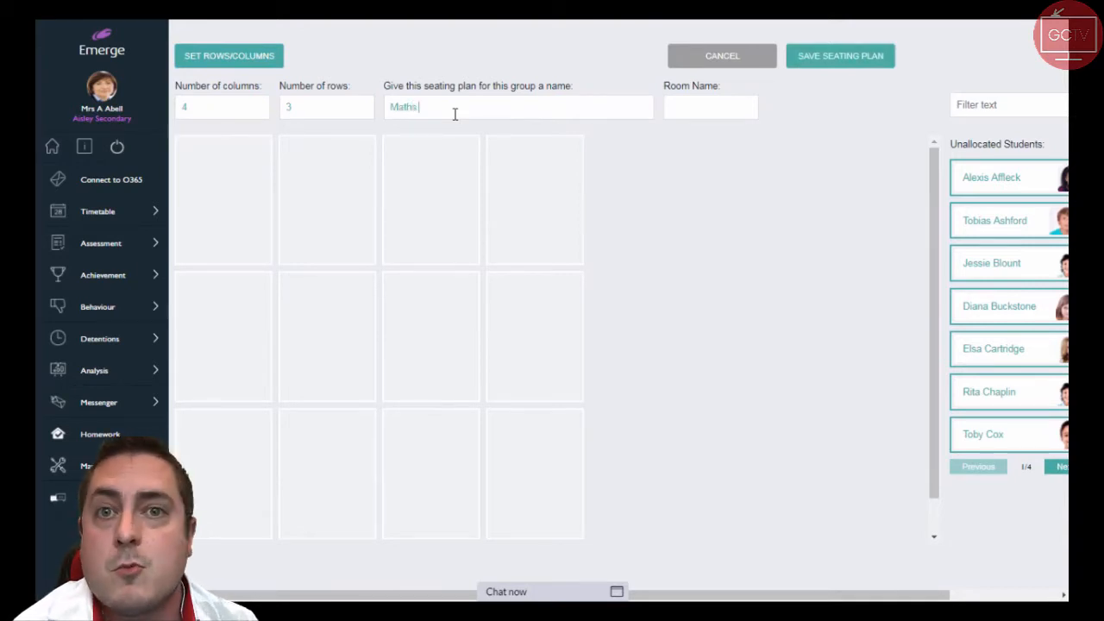
type("Stand")
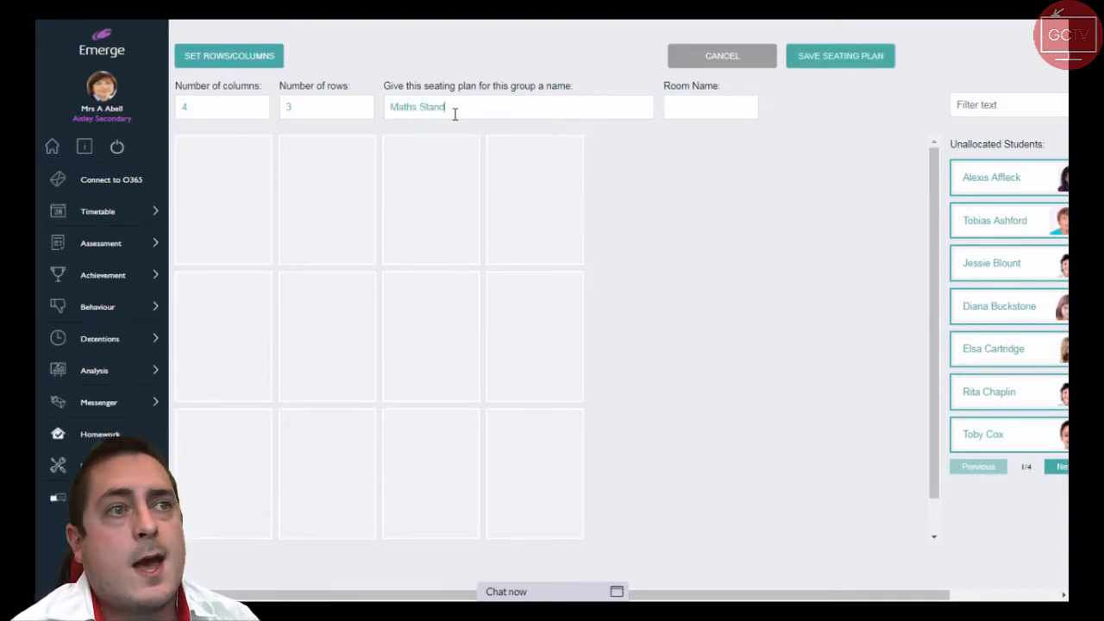
type("ard Layout")
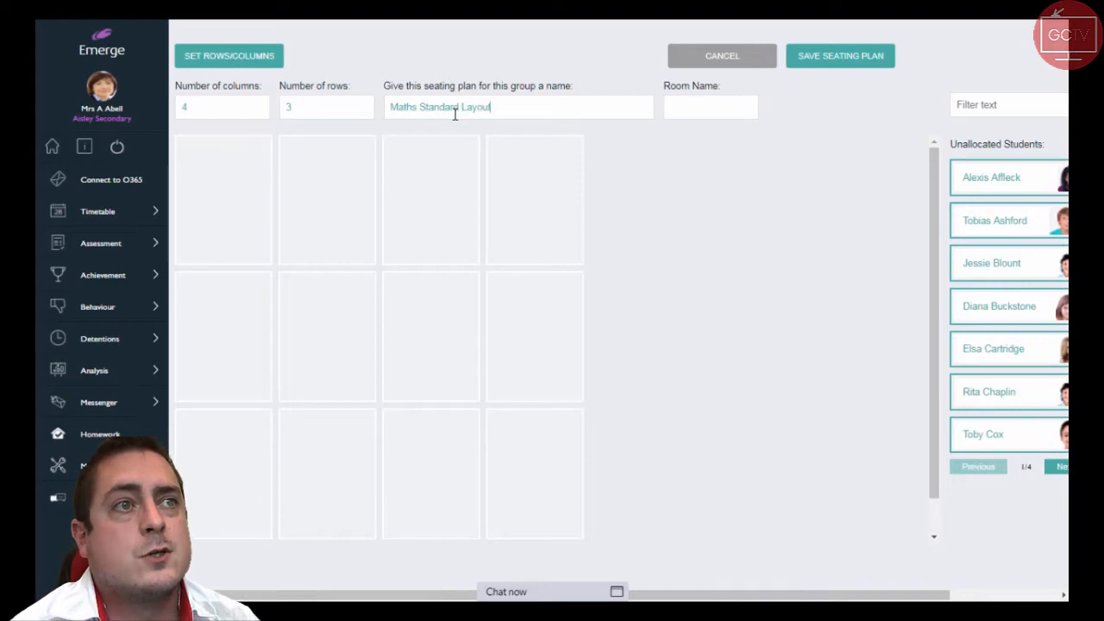
left_click(726, 102)
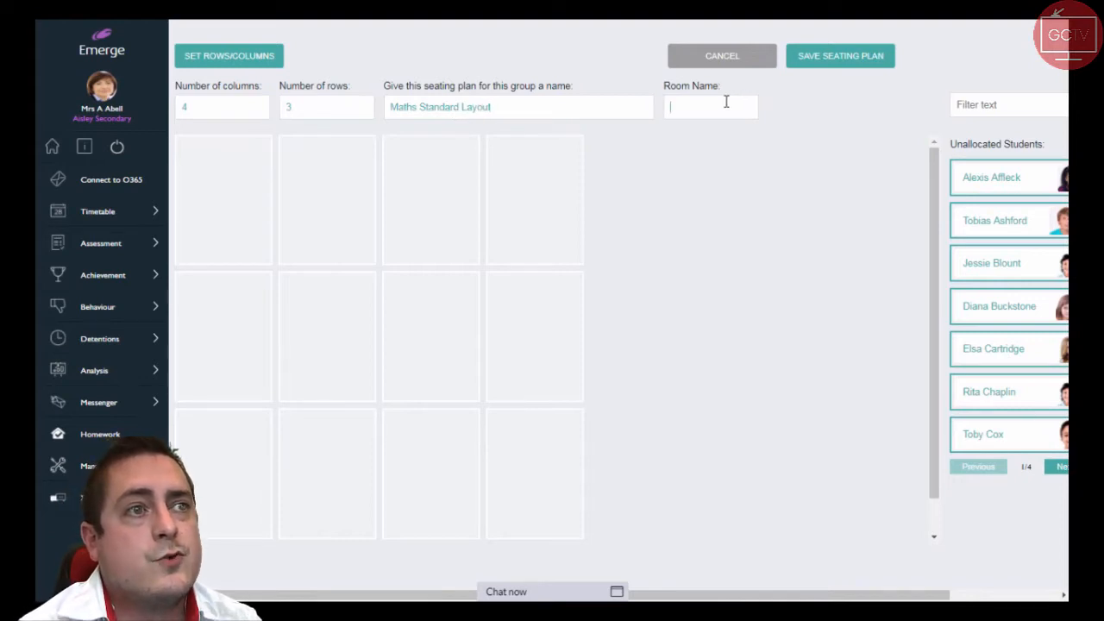
type("Maths 1")
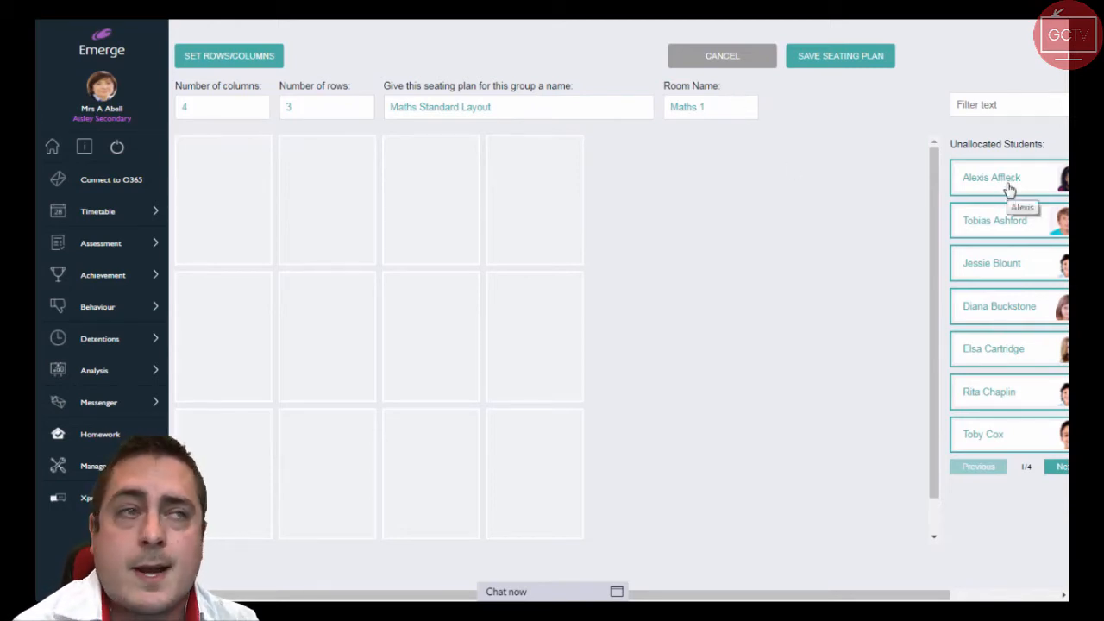
Seat unallocated students in columns one, three and four of the first row and columns one and three of the second row
left_click_drag(1010, 190, 209, 209)
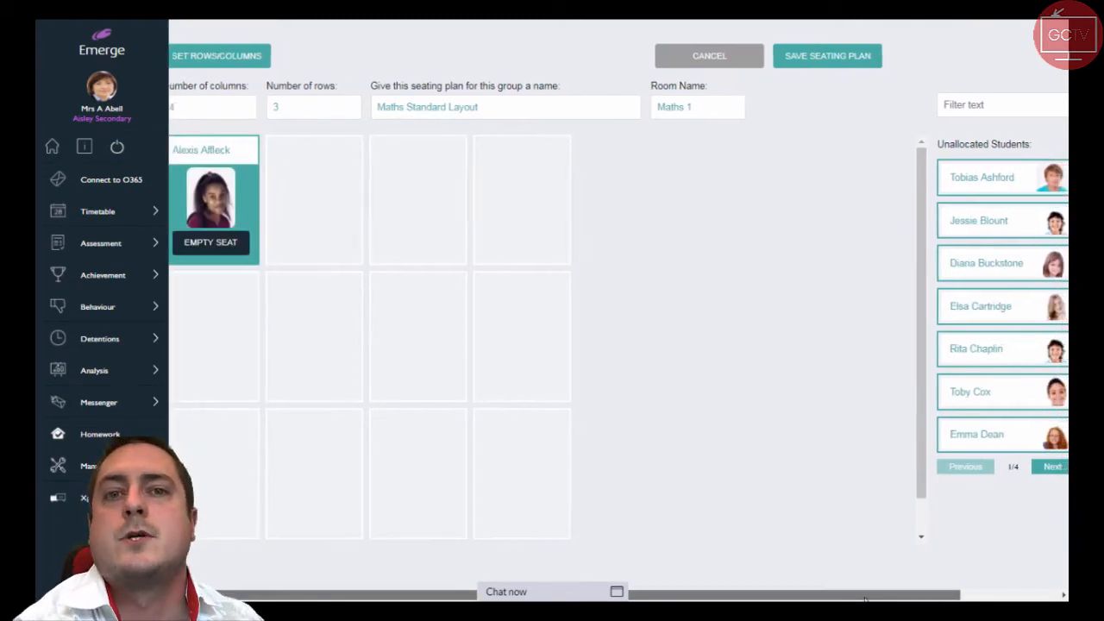
left_click_drag(959, 223, 393, 203)
left_click_drag(927, 324, 555, 204)
left_click_drag(1039, 349, 241, 335)
left_click_drag(985, 339, 406, 341)
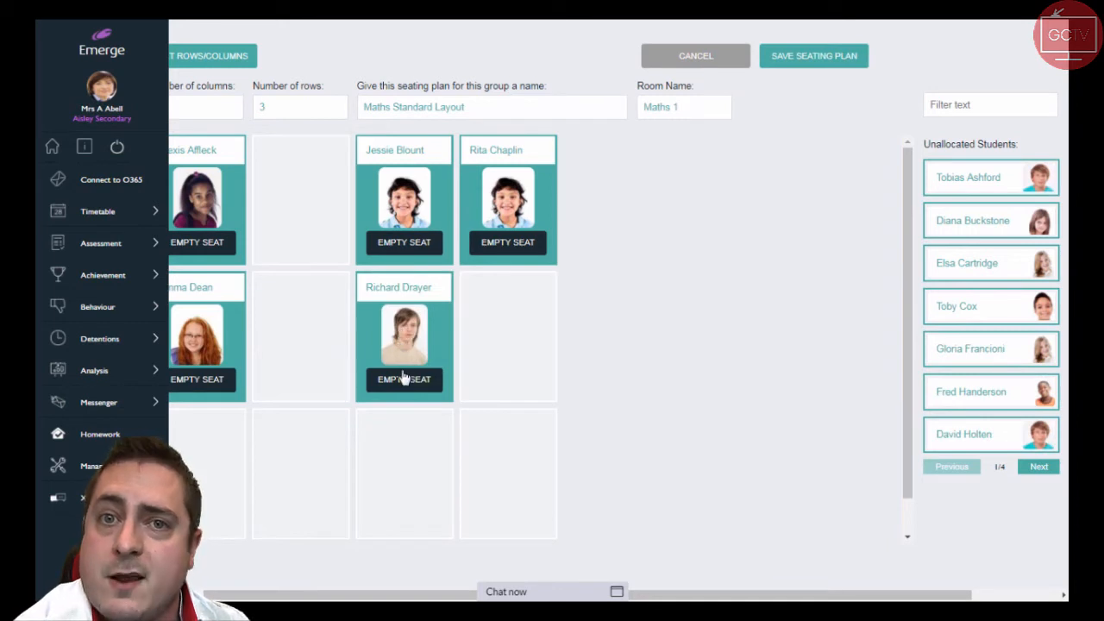
Empty the second row's third seat, then seat students in that row's columns three and four and the third row's columns one, three and four
left_click(403, 379)
left_click_drag(1011, 365, 518, 338)
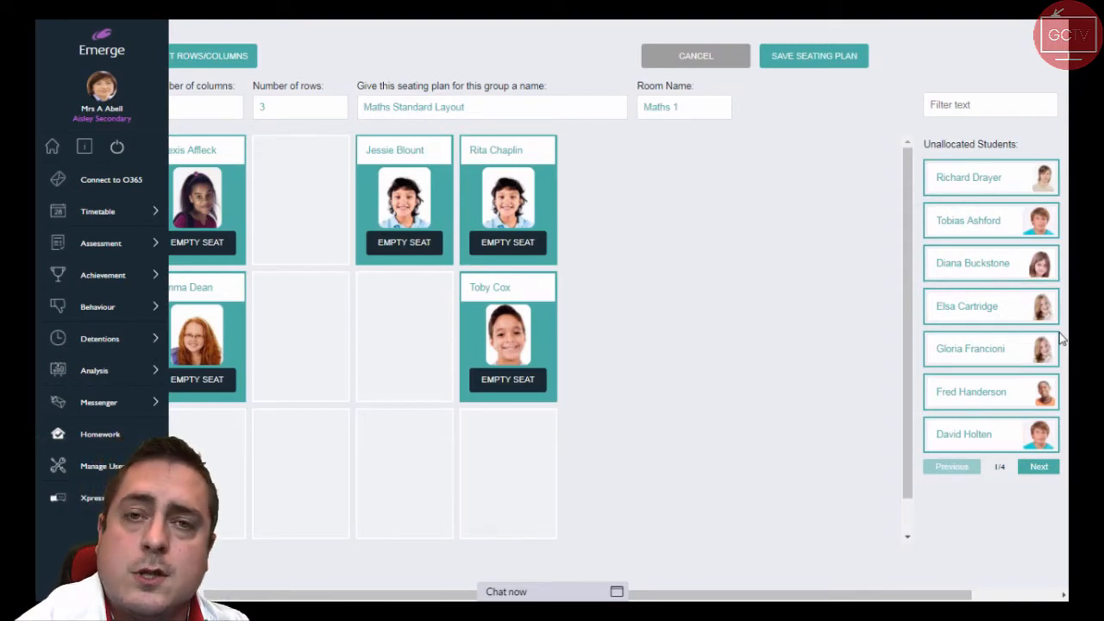
left_click_drag(1030, 319, 453, 352)
left_click_drag(1002, 427, 248, 461)
left_click_drag(964, 406, 533, 458)
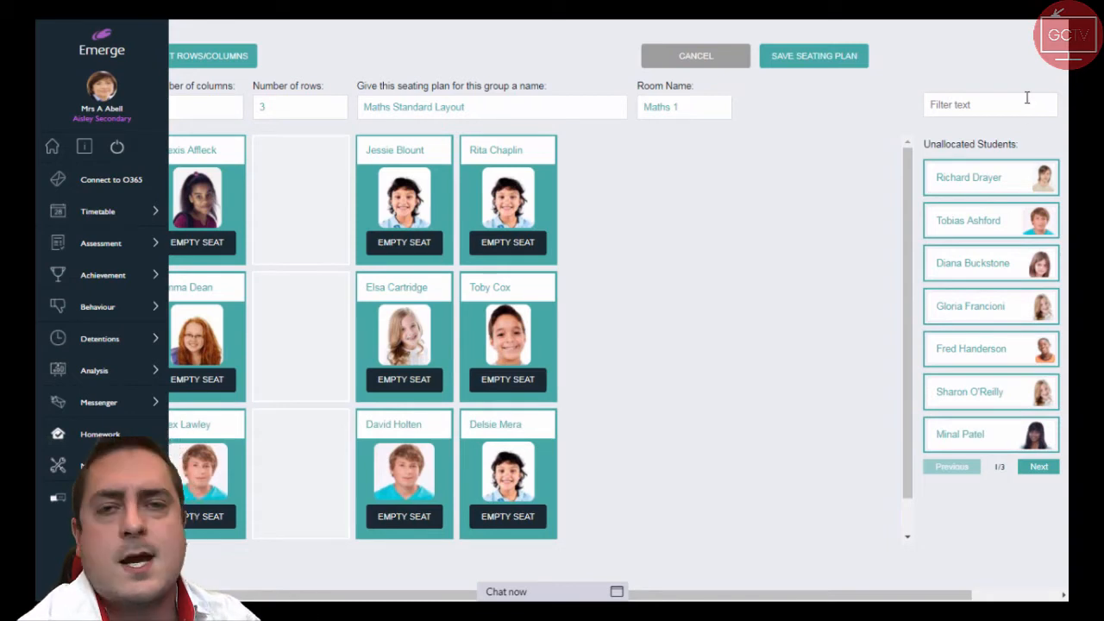
Save the seating plan, confirm the save and return to the class page
left_click(844, 54)
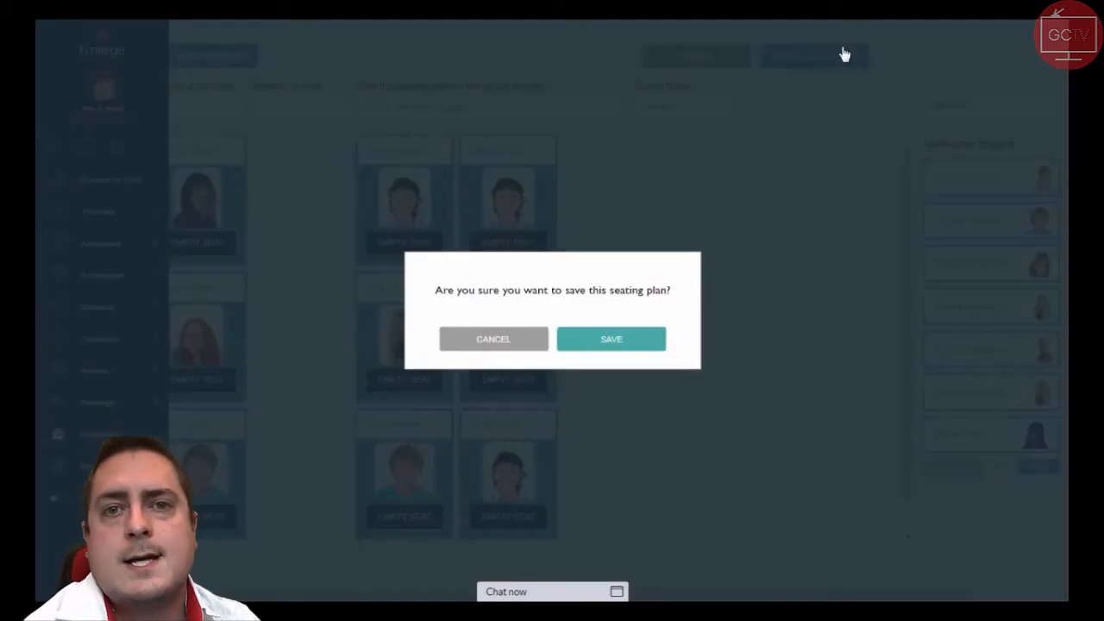
left_click(644, 354)
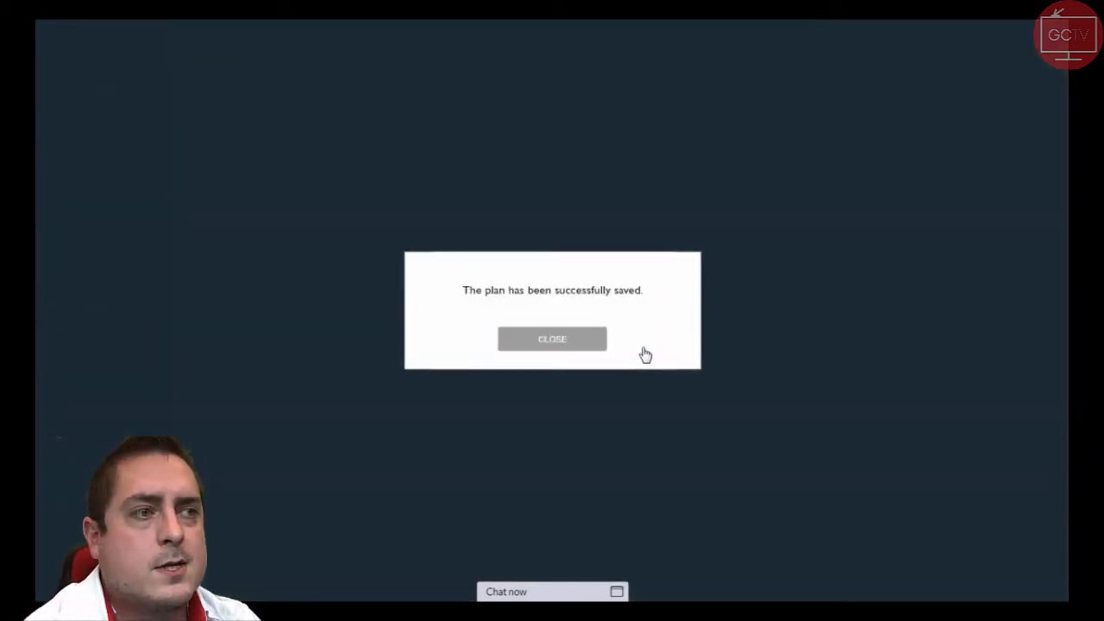
left_click(574, 345)
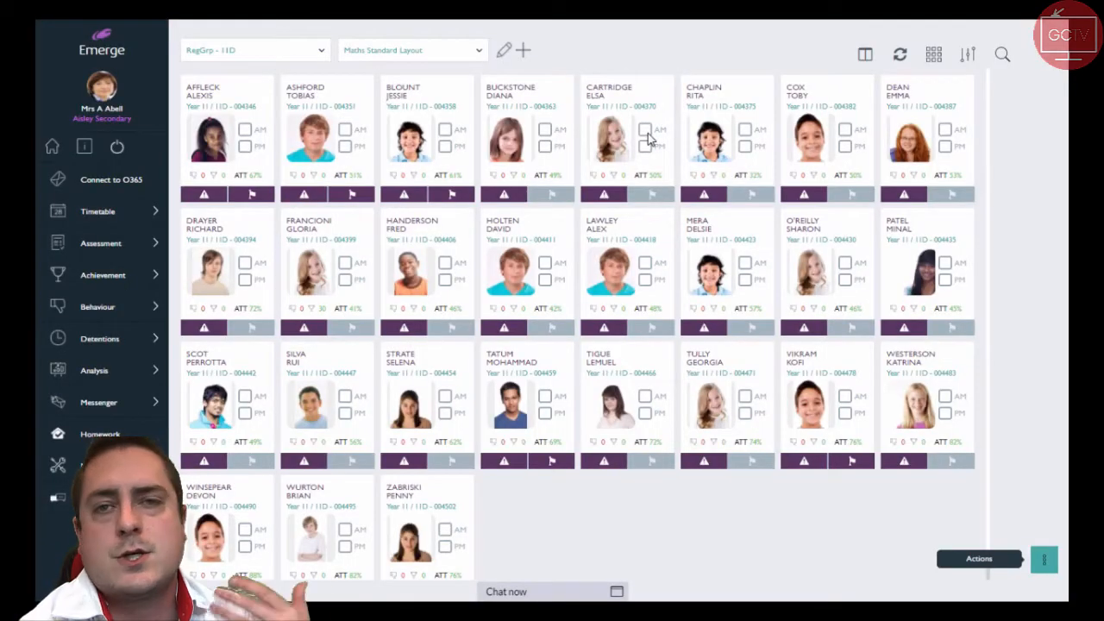
Choose the Maths Standard Layout plan, show it in seating plan view and review the seats, teacher's desk and unallocated students
left_click(467, 53)
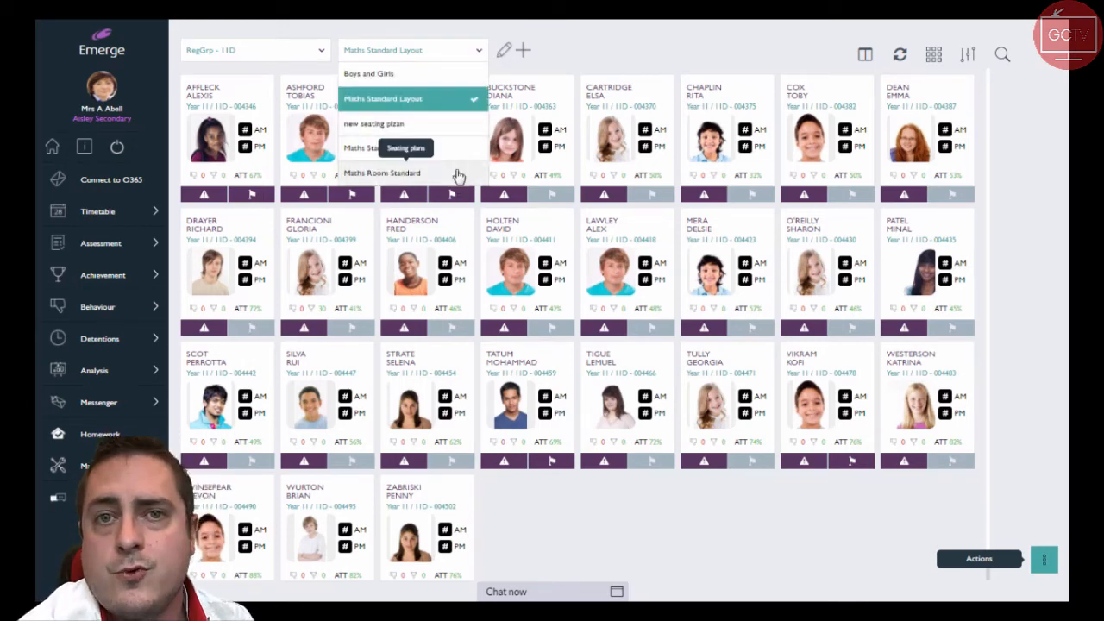
left_click(466, 99)
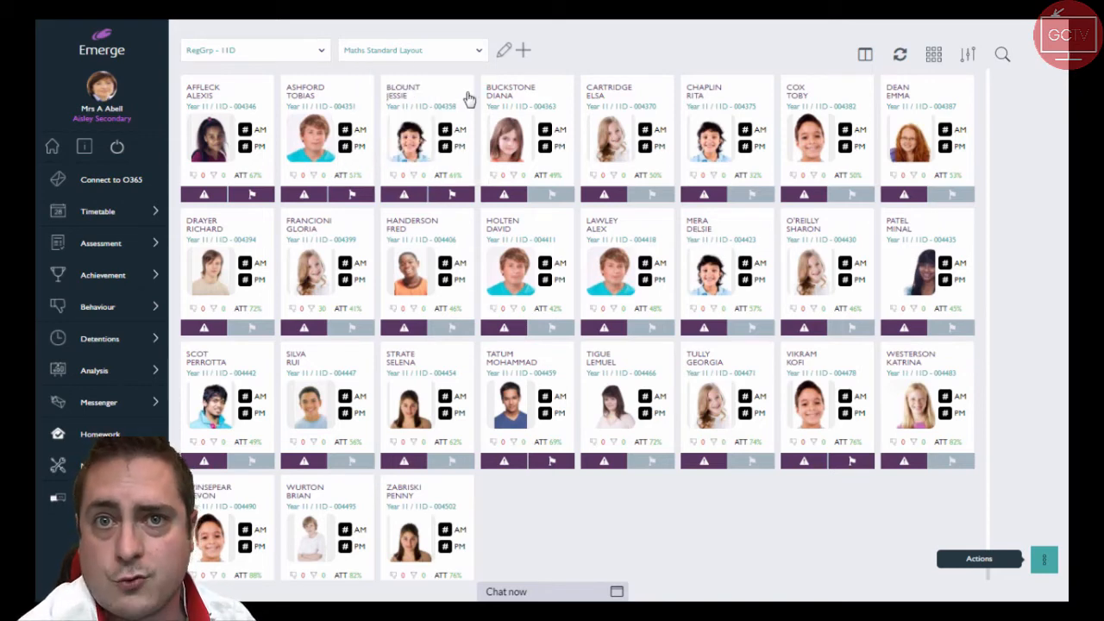
left_click(865, 57)
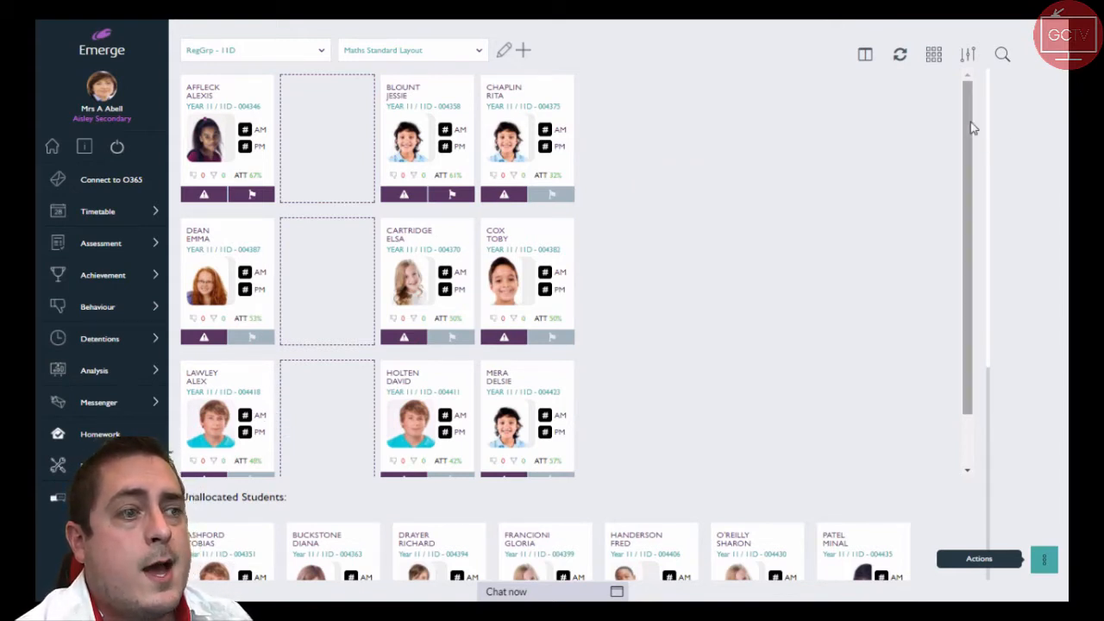
left_click_drag(972, 127, 981, 285)
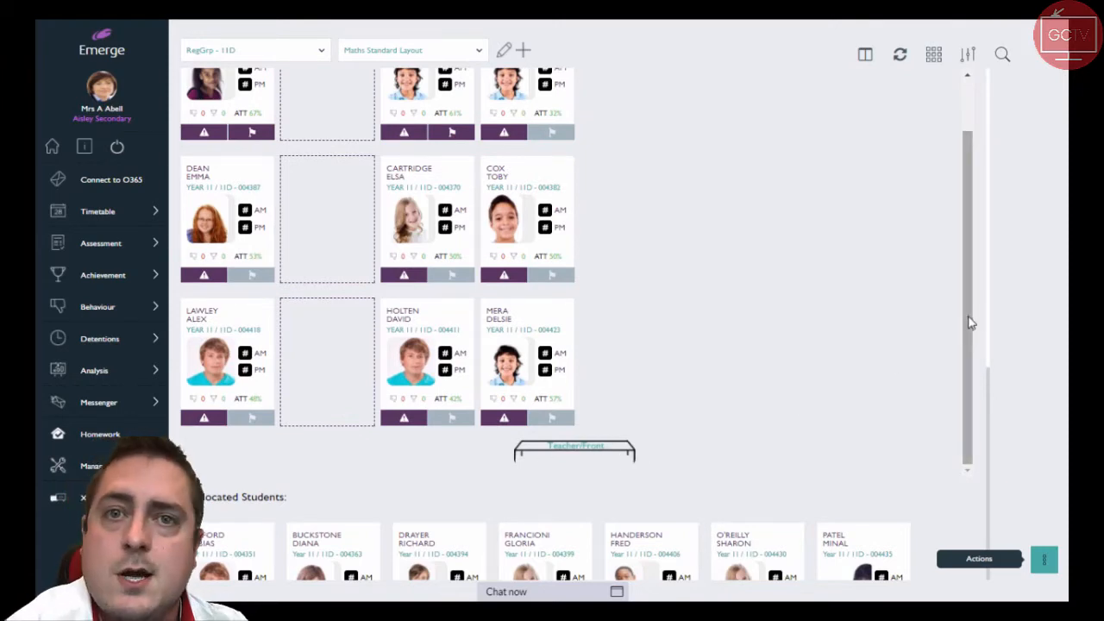
left_click_drag(988, 320, 978, 577)
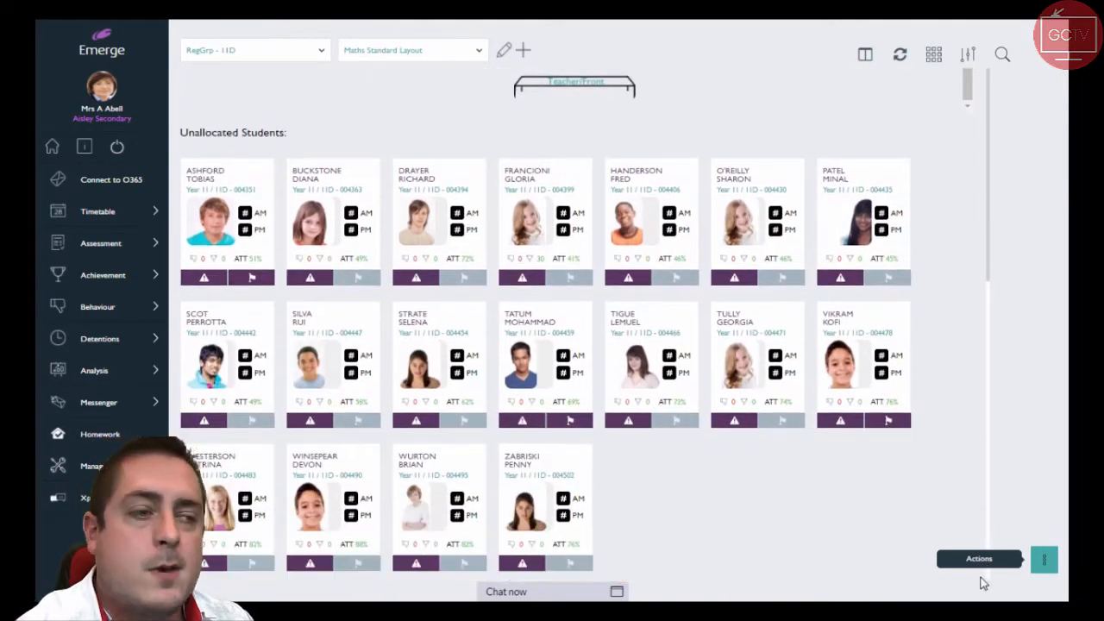
left_click_drag(975, 484, 992, 223)
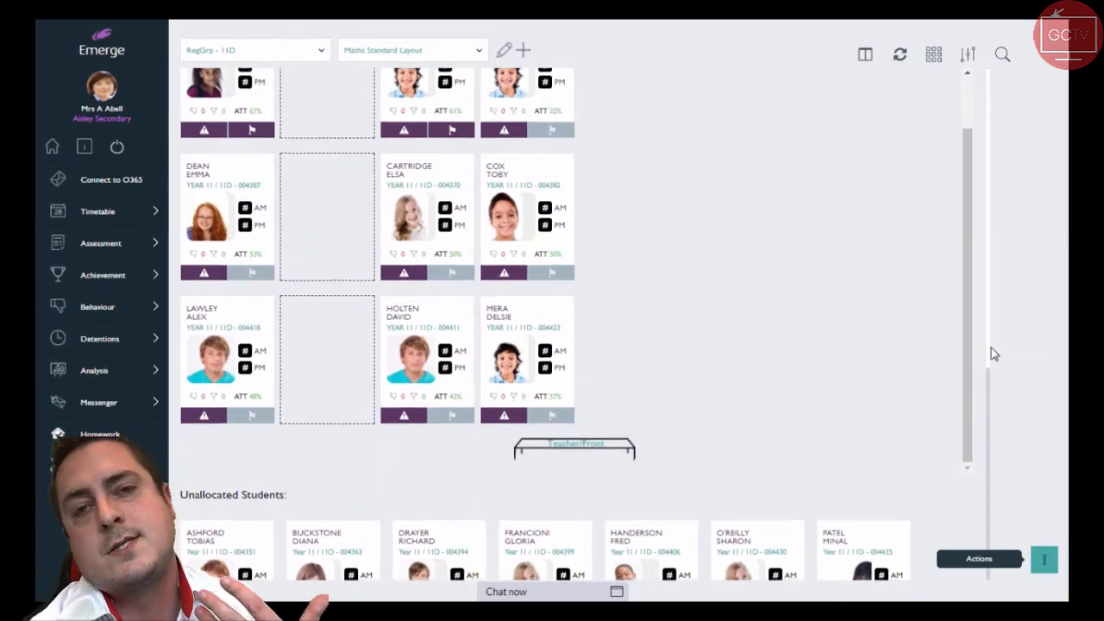
scroll(991, 345, "down", 5)
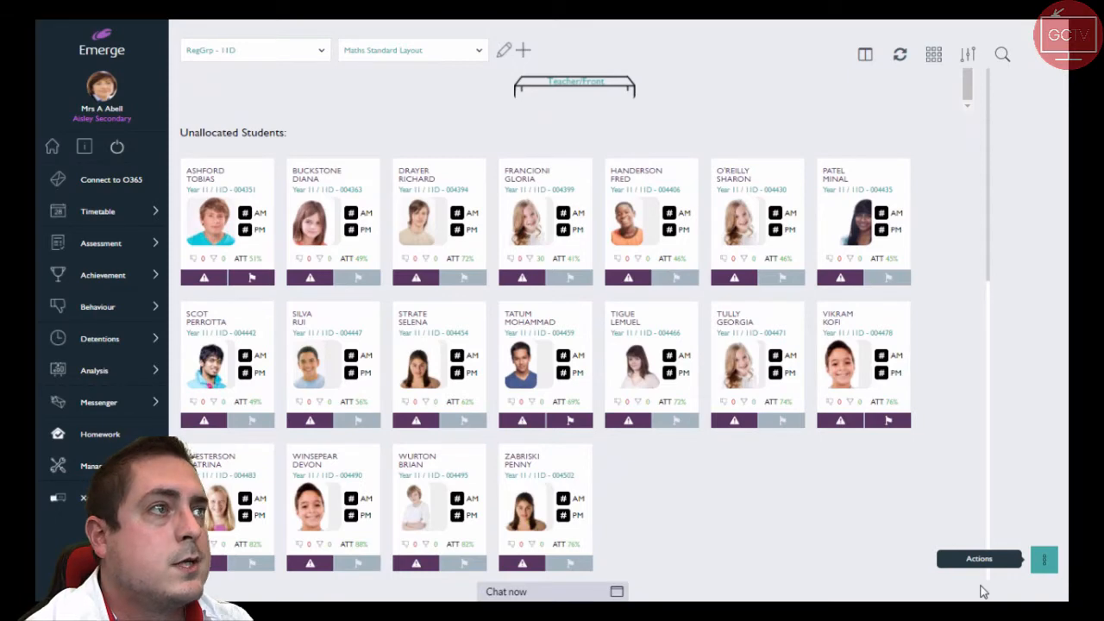
left_click_drag(980, 587, 977, 91)
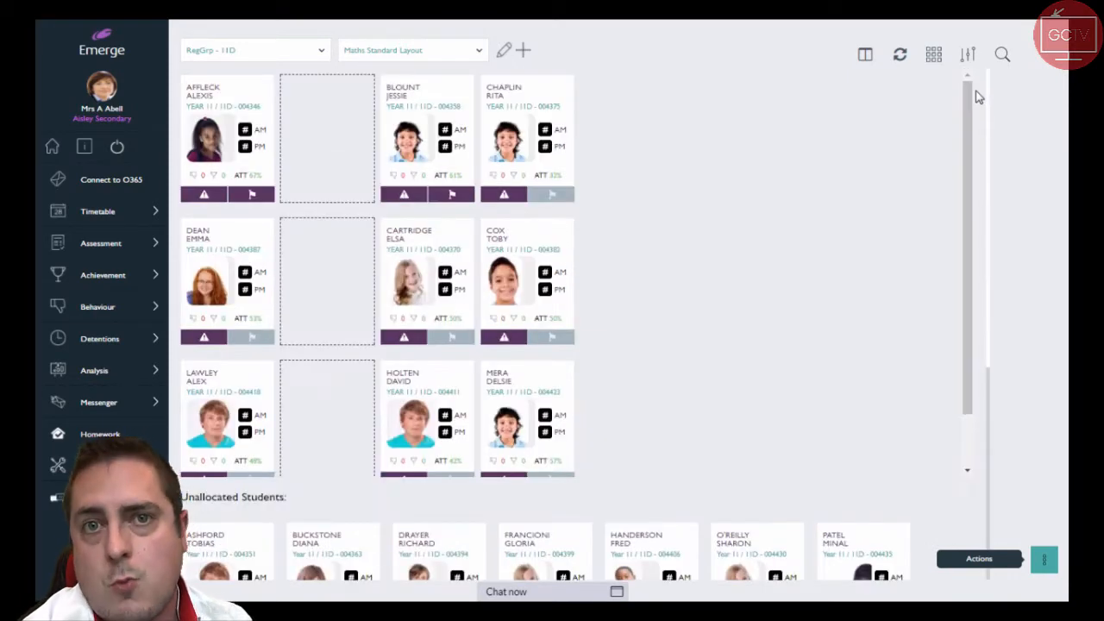
Compare the student card layouts outside and inside the seating plan view, finishing with the compact photo cards in the seating plan
left_click(865, 55)
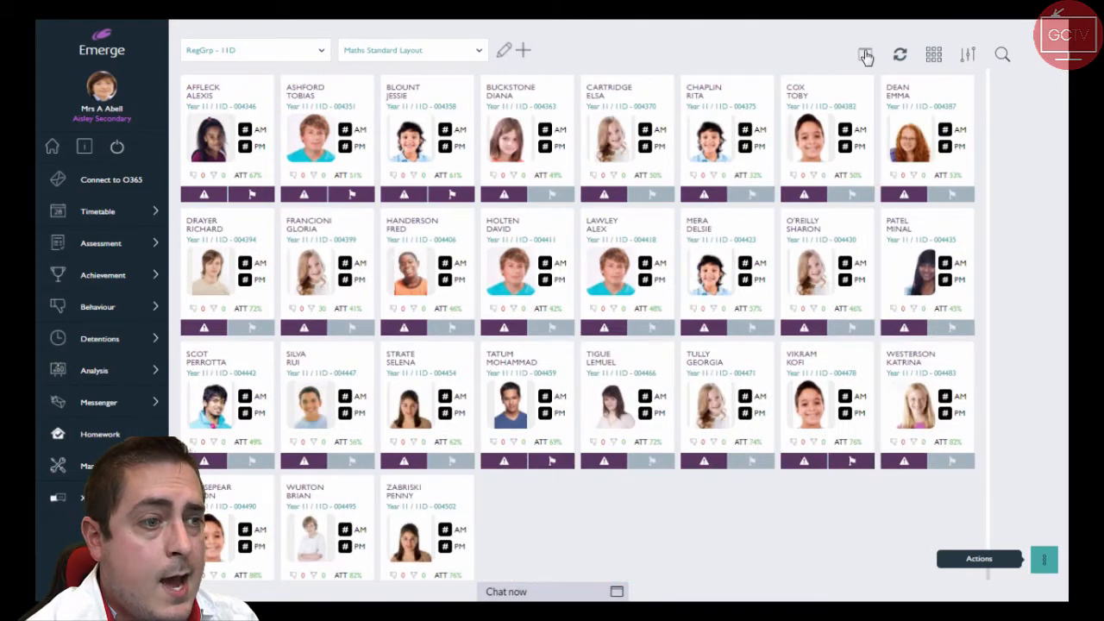
left_click(933, 55)
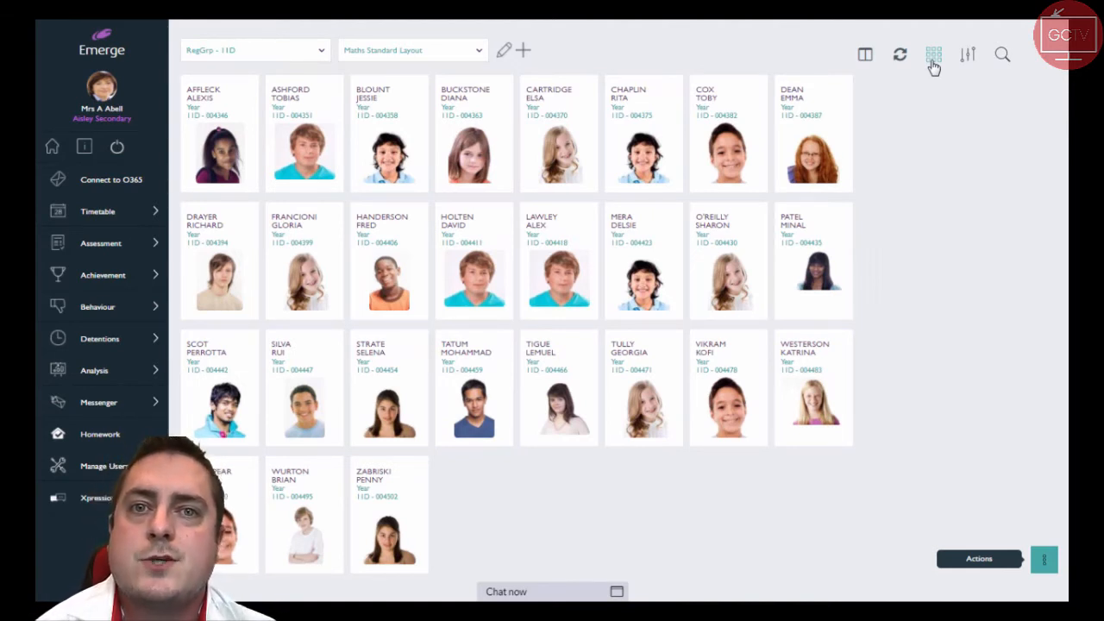
left_click(865, 55)
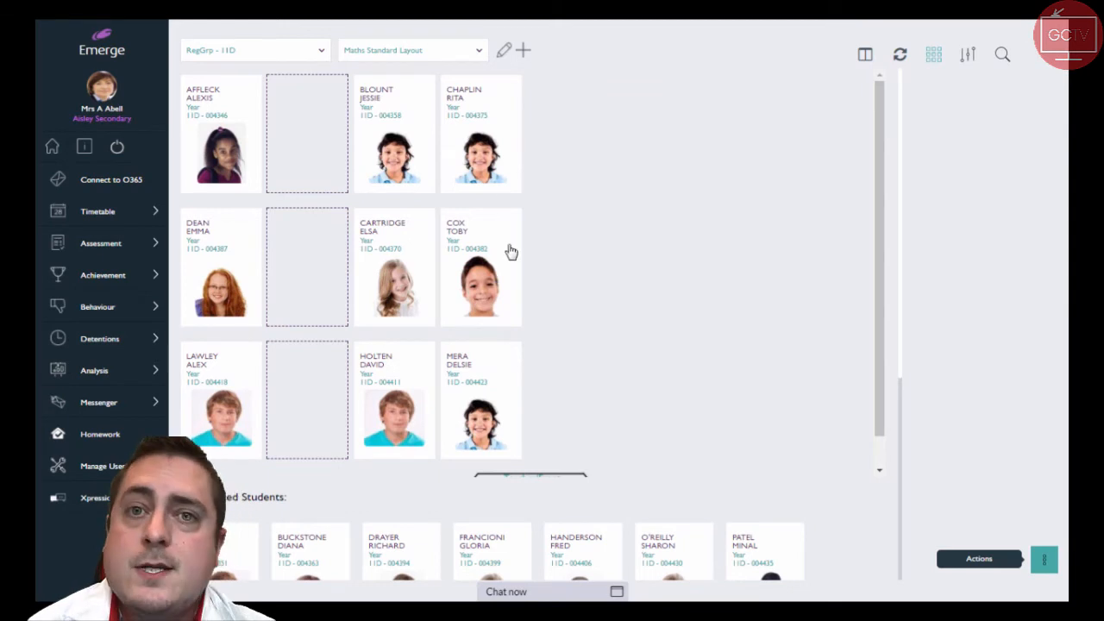
left_click(934, 55)
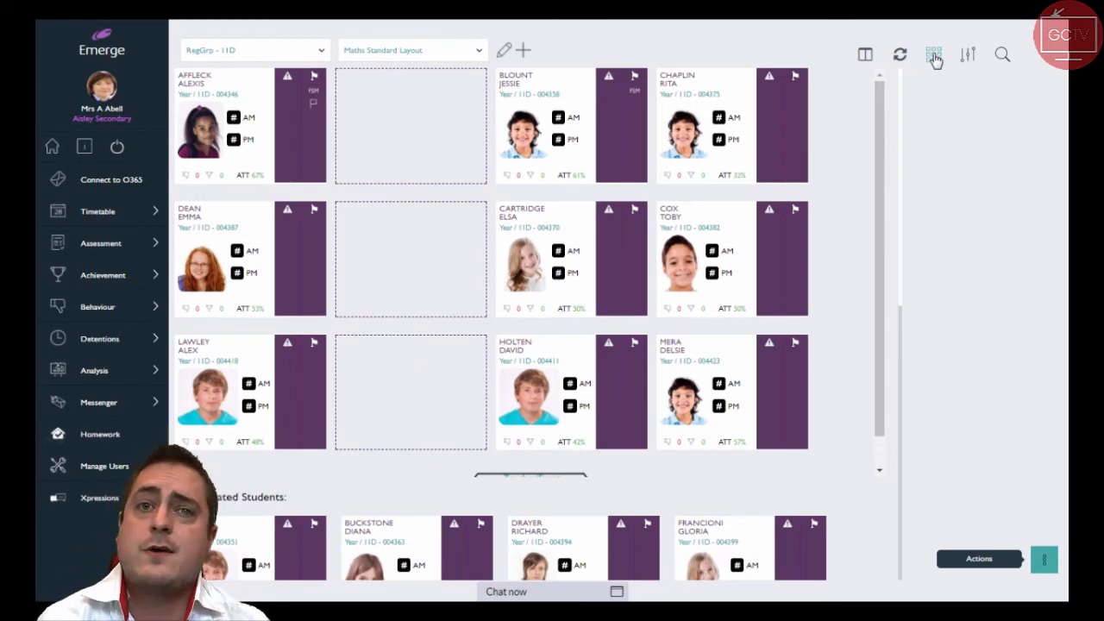
left_click(935, 56)
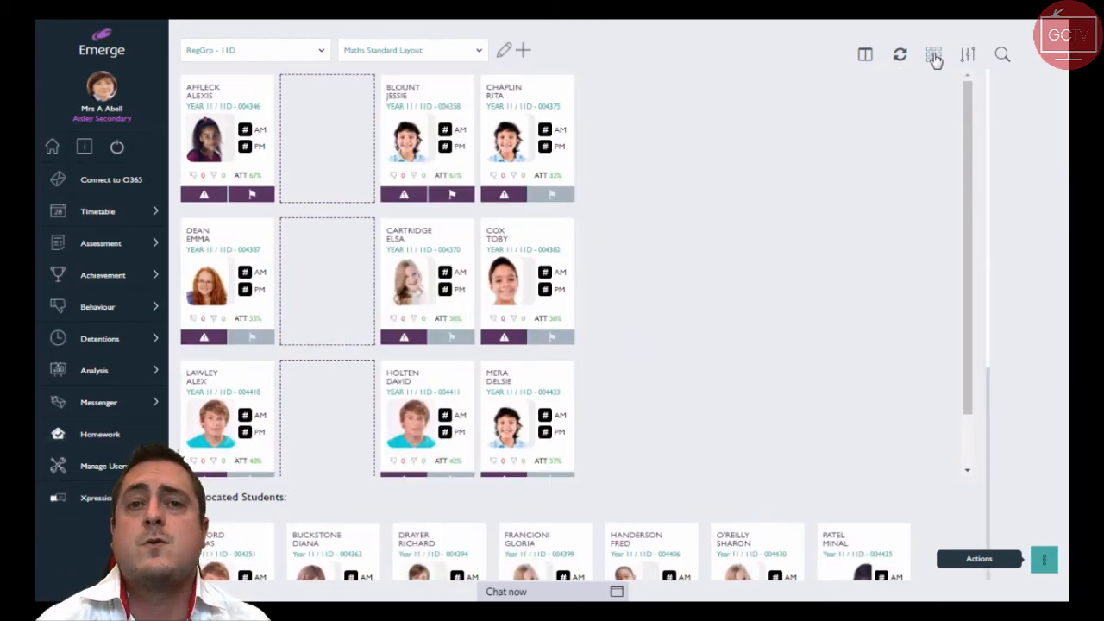
left_click(936, 57)
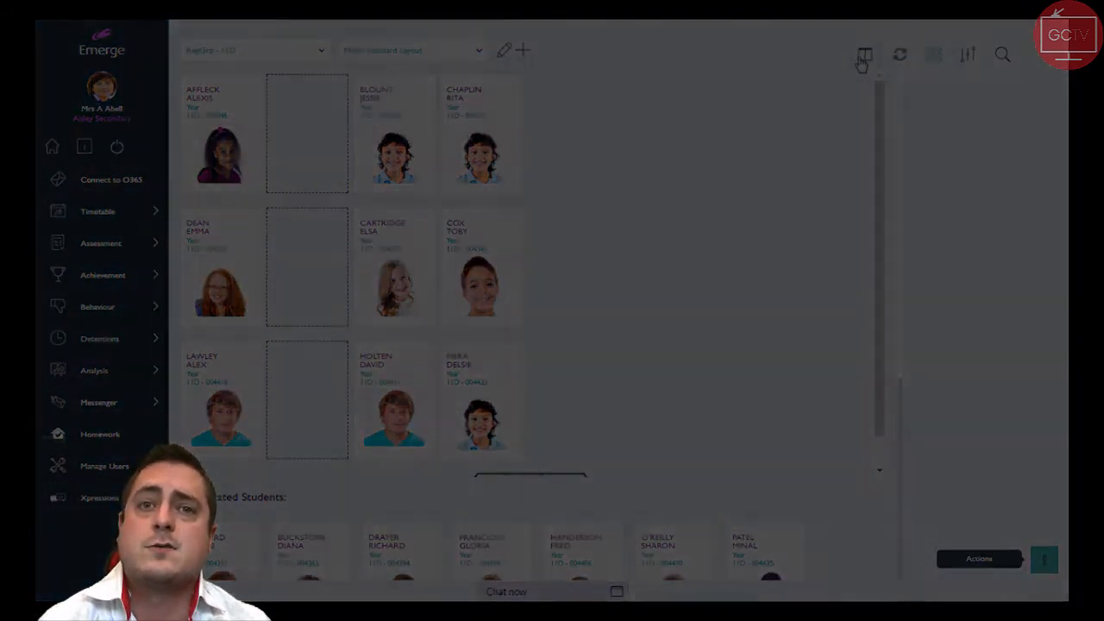